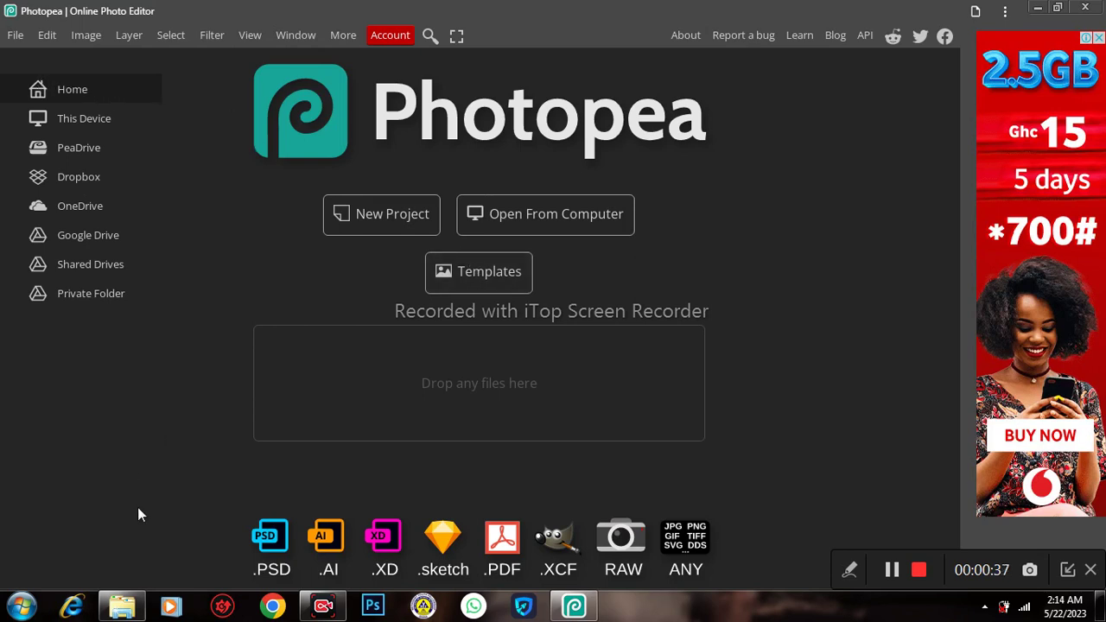
Switch to Windows Explorer and open the MDS330_Shaded_Billboard_Mockup archive from the Aluminium images folder in Downloads
{"action": "mouse_move", "coordinate": [122, 606]}
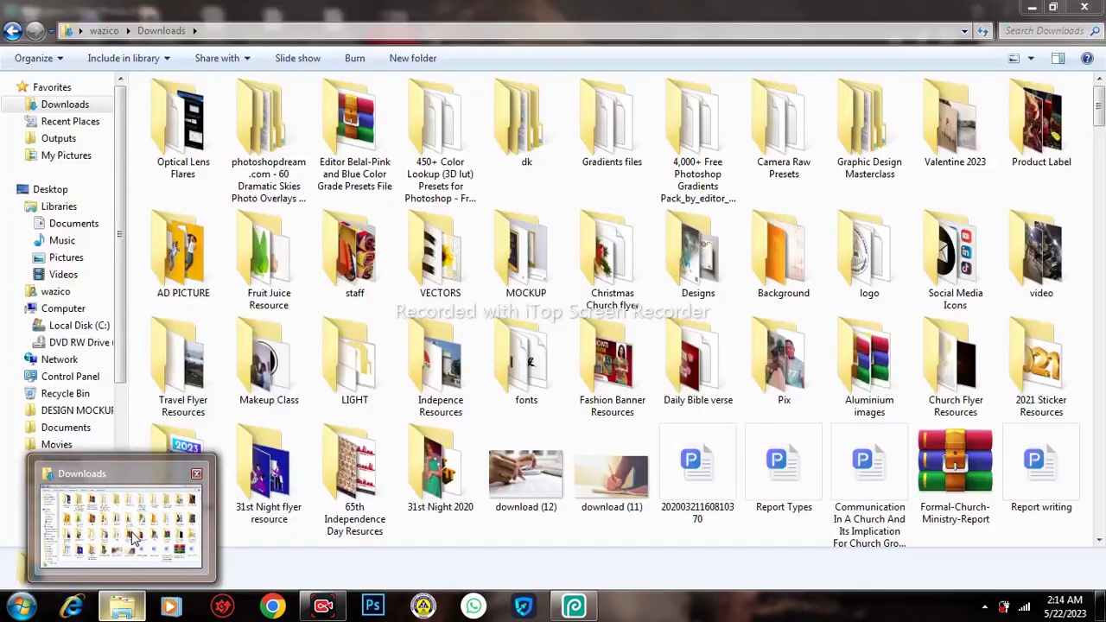
{"action": "left_click", "coordinate": [131, 558]}
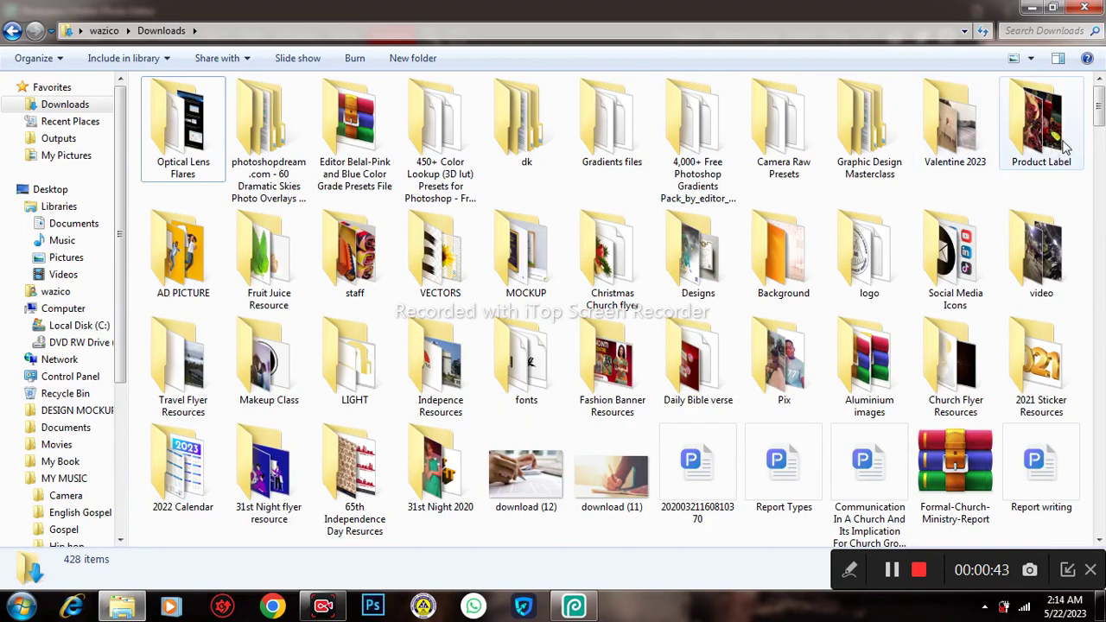
{"action": "left_click_drag", "start_coordinate": [1099, 115], "coordinate": [1099, 134]}
{"action": "double_click", "coordinate": [880, 181]}
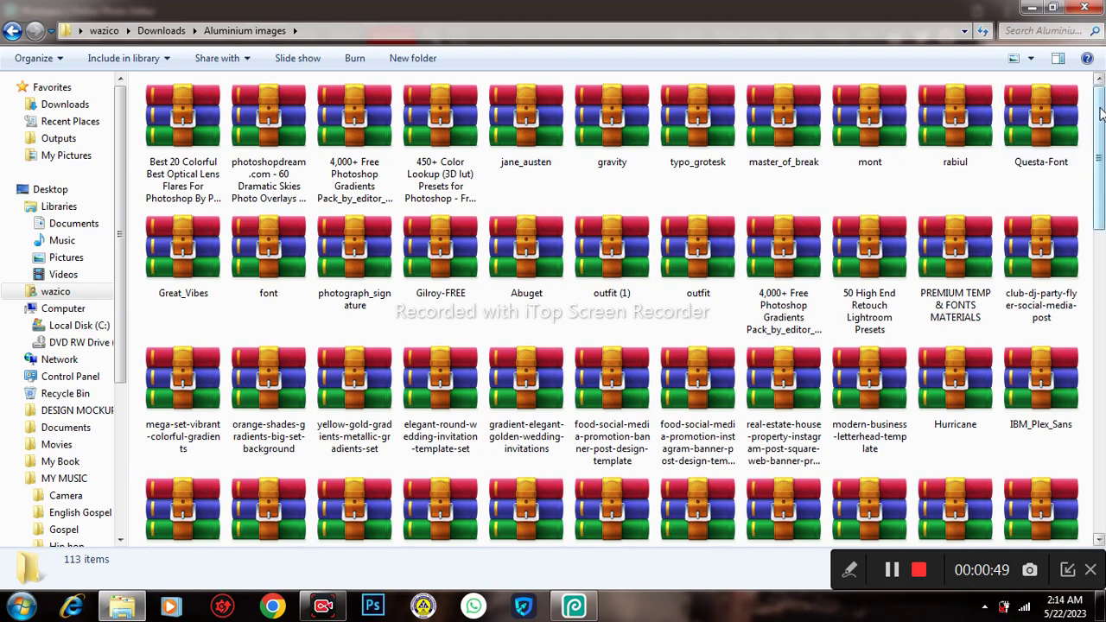
{"action": "left_click_drag", "start_coordinate": [1100, 115], "coordinate": [1103, 375]}
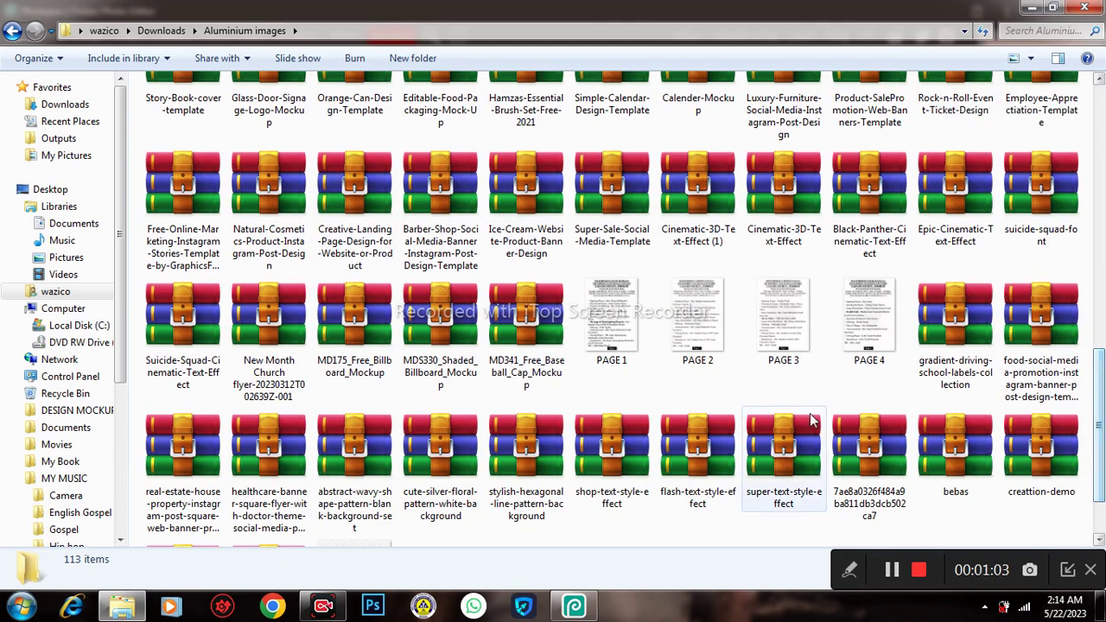
{"action": "left_click", "coordinate": [443, 339]}
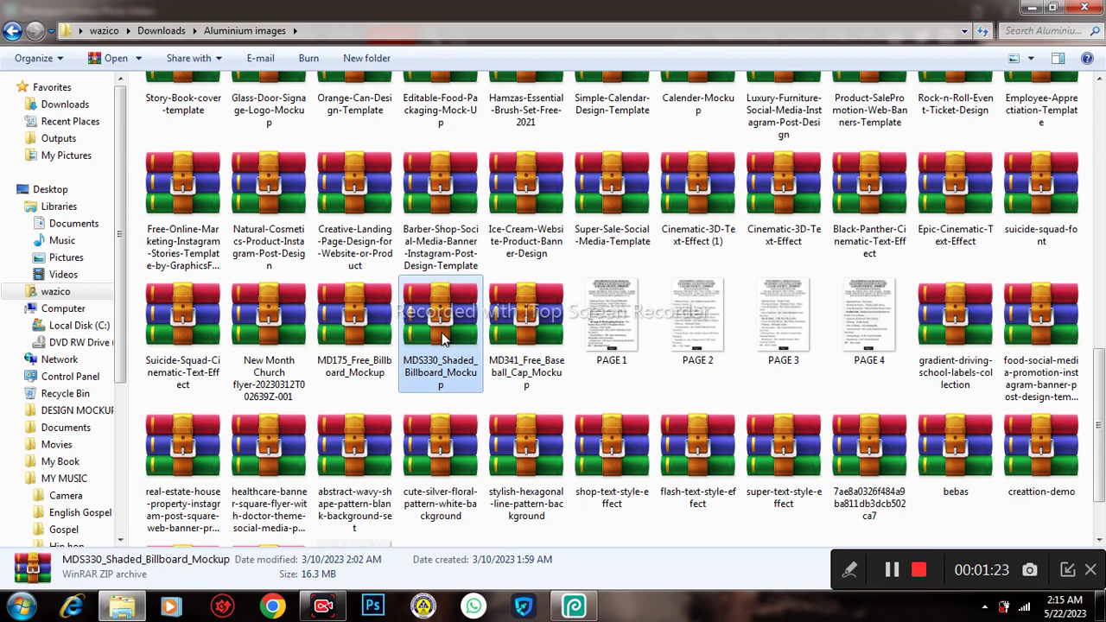
{"action": "double_click", "coordinate": [443, 335]}
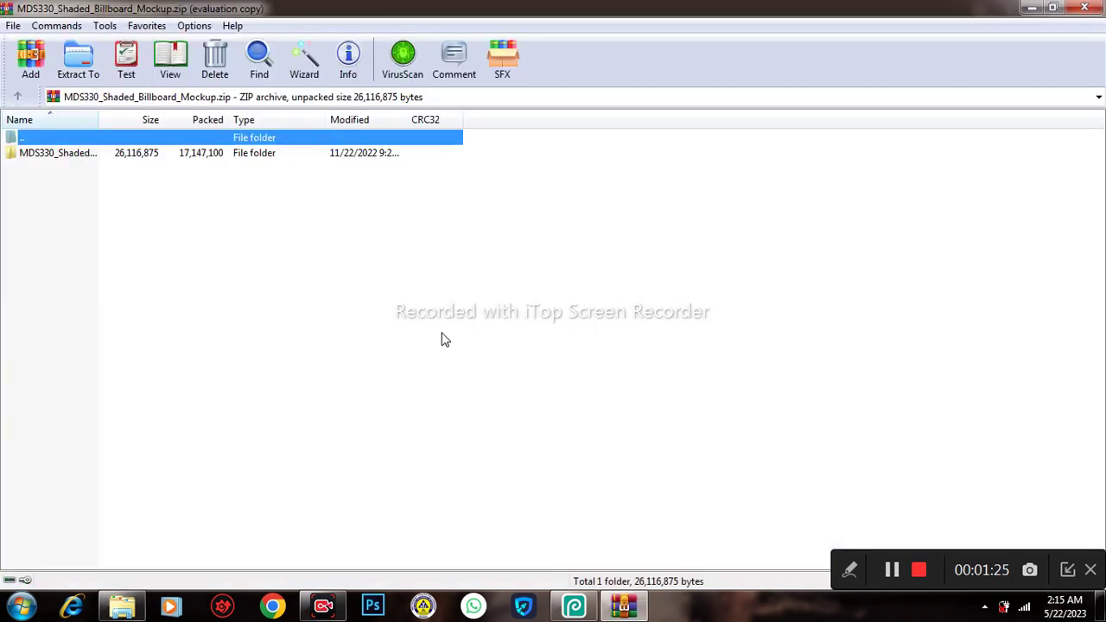
Copy the MDS330_Shaded_Billboard_Mockup folder out of the archive and paste it into the Downloads folder
{"action": "left_click", "coordinate": [119, 159]}
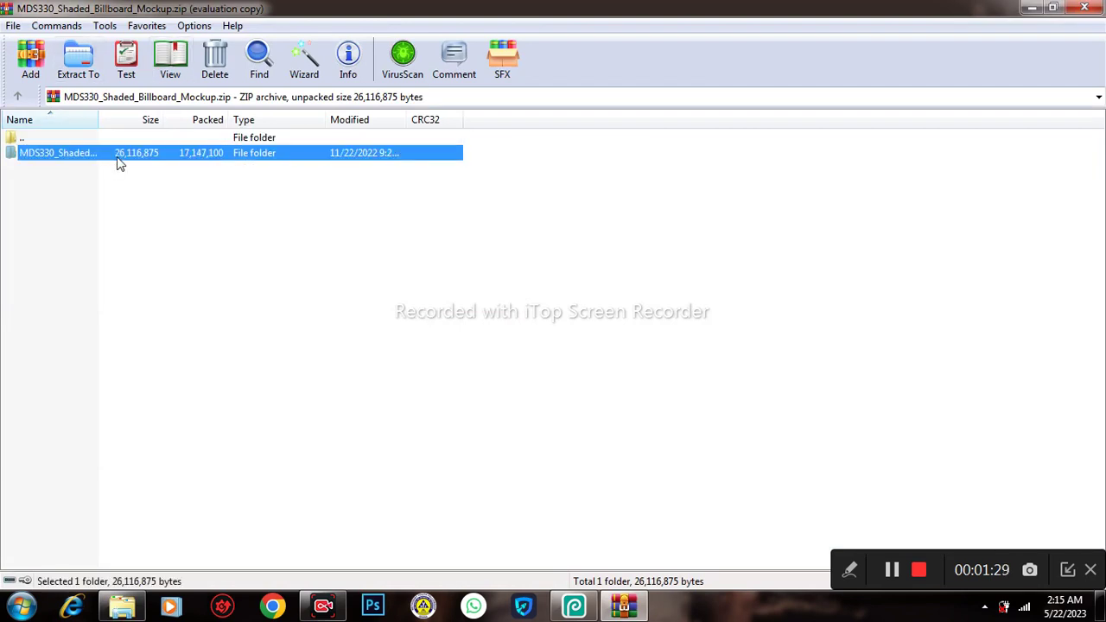
{"action": "right_click", "coordinate": [119, 161]}
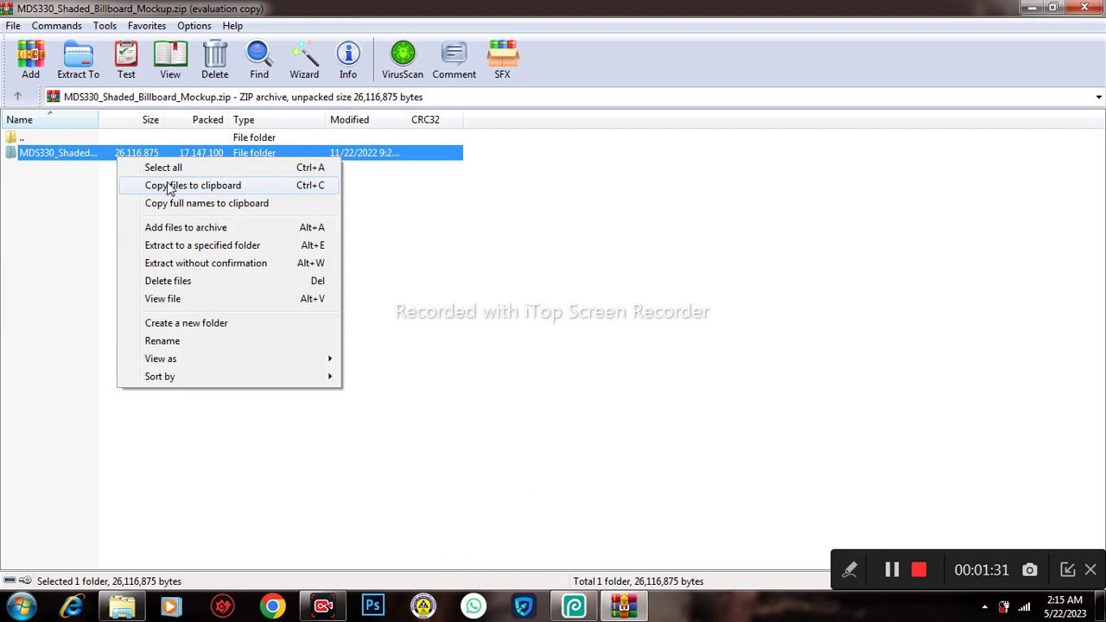
{"action": "left_click", "coordinate": [170, 186]}
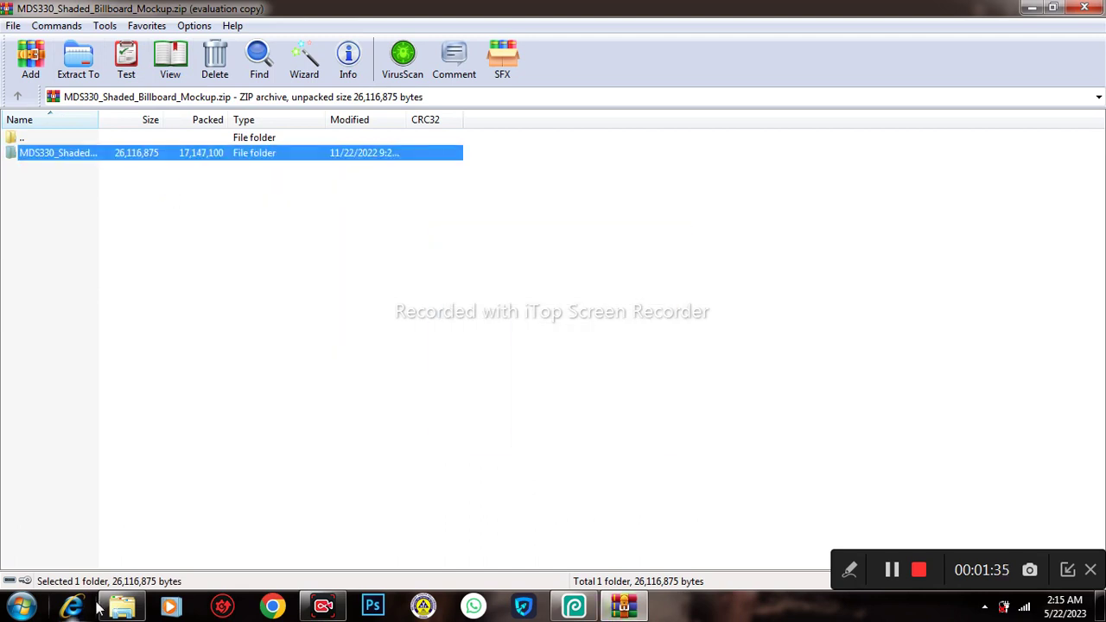
{"action": "mouse_move", "coordinate": [122, 609]}
{"action": "left_click", "coordinate": [140, 465]}
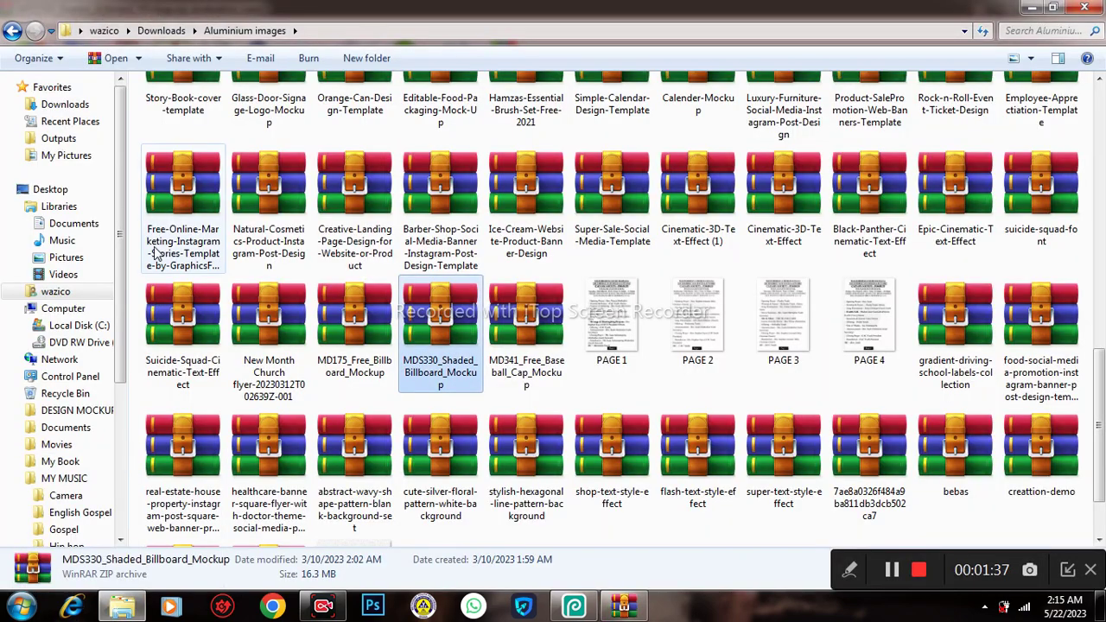
{"action": "left_click", "coordinate": [161, 31]}
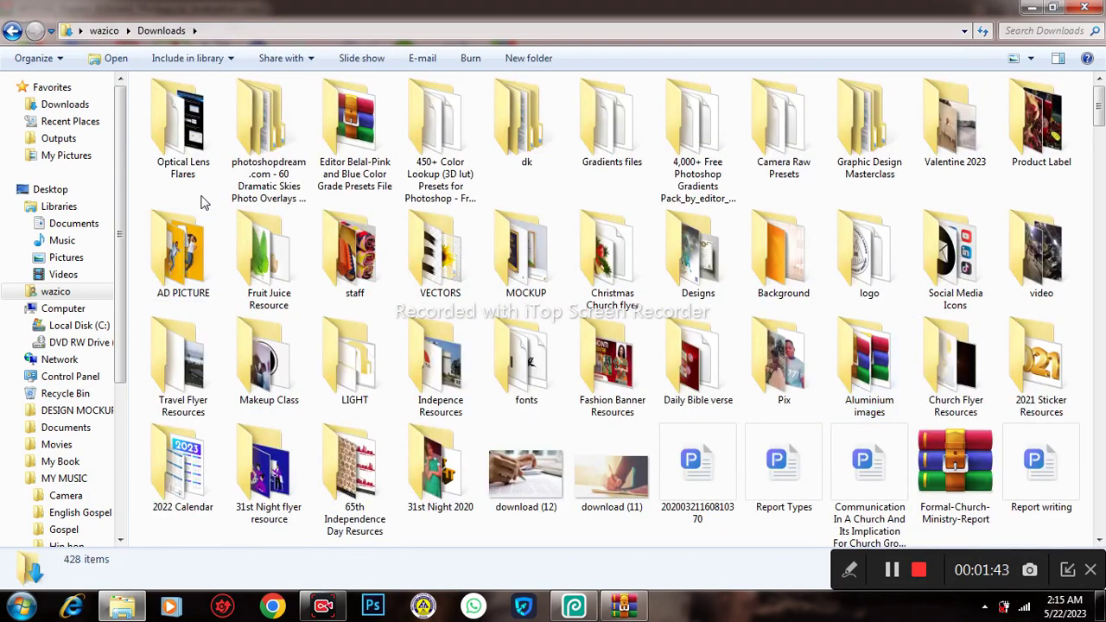
{"action": "right_click", "coordinate": [200, 202]}
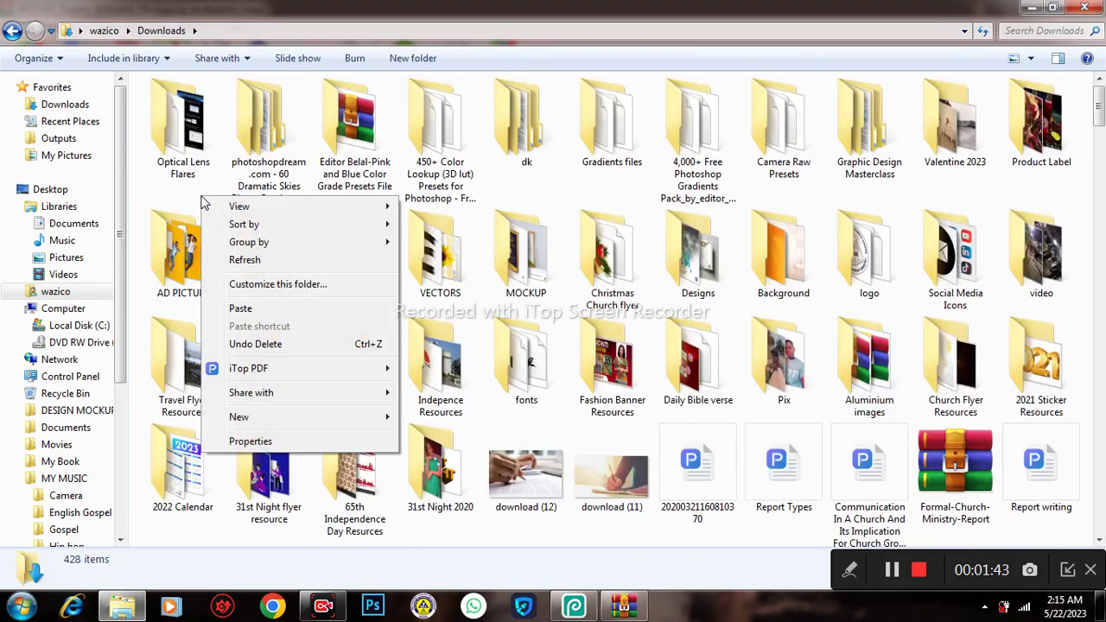
{"action": "left_click", "coordinate": [241, 308]}
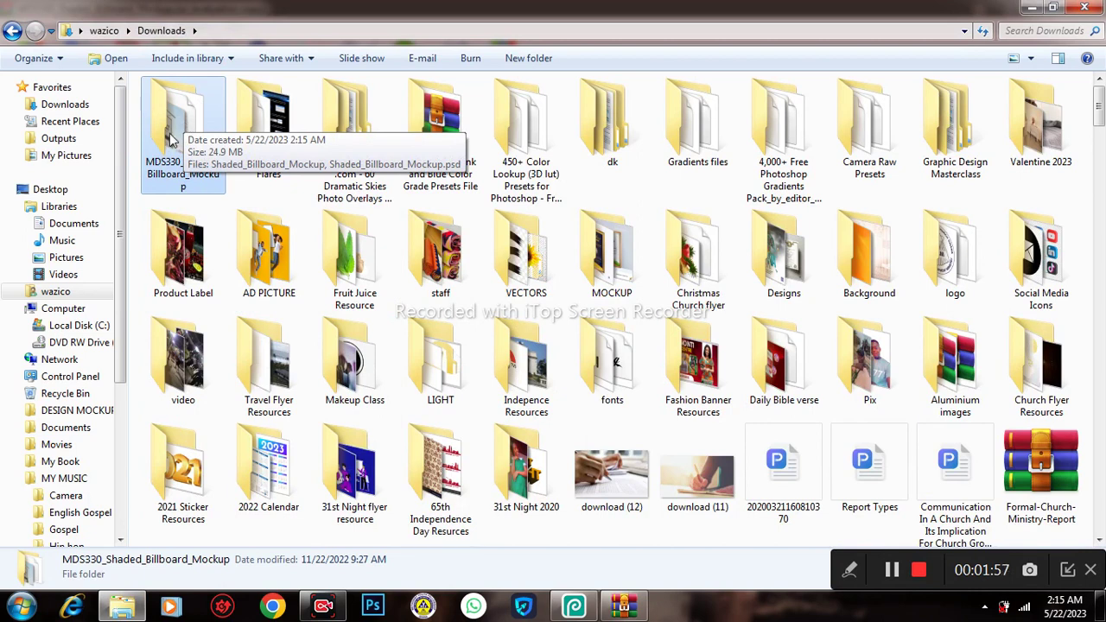
Open the extracted MDS330_Shaded_Billboard_Mockup folder and preview the Shaded_Billboard_Mockup JPEG image
{"action": "double_click", "coordinate": [171, 138]}
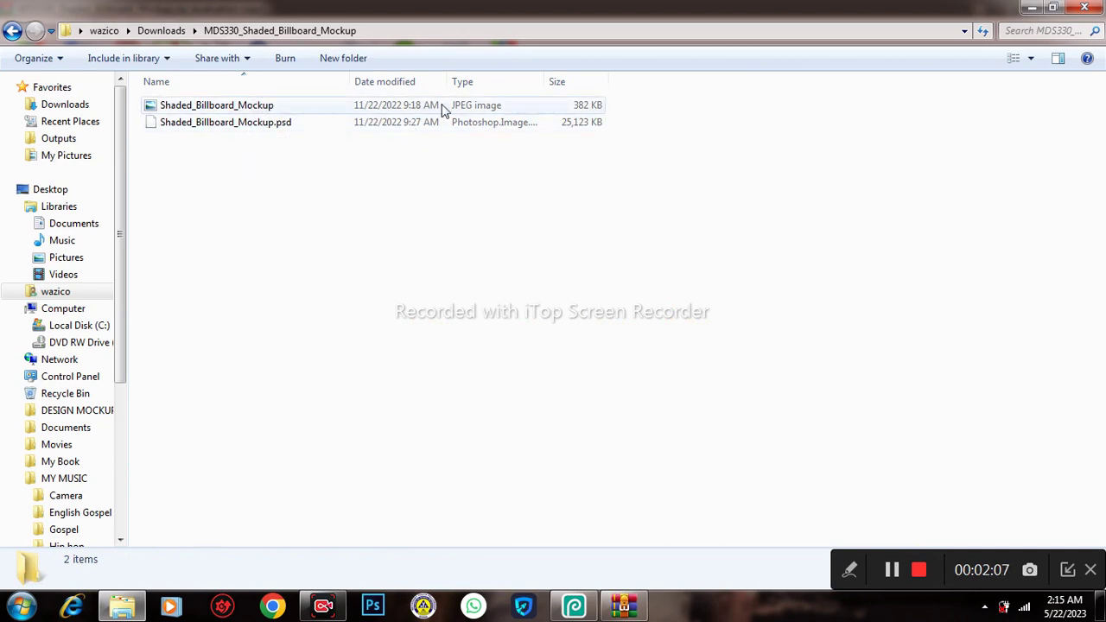
{"action": "left_click", "coordinate": [405, 107]}
{"action": "double_click", "coordinate": [403, 103]}
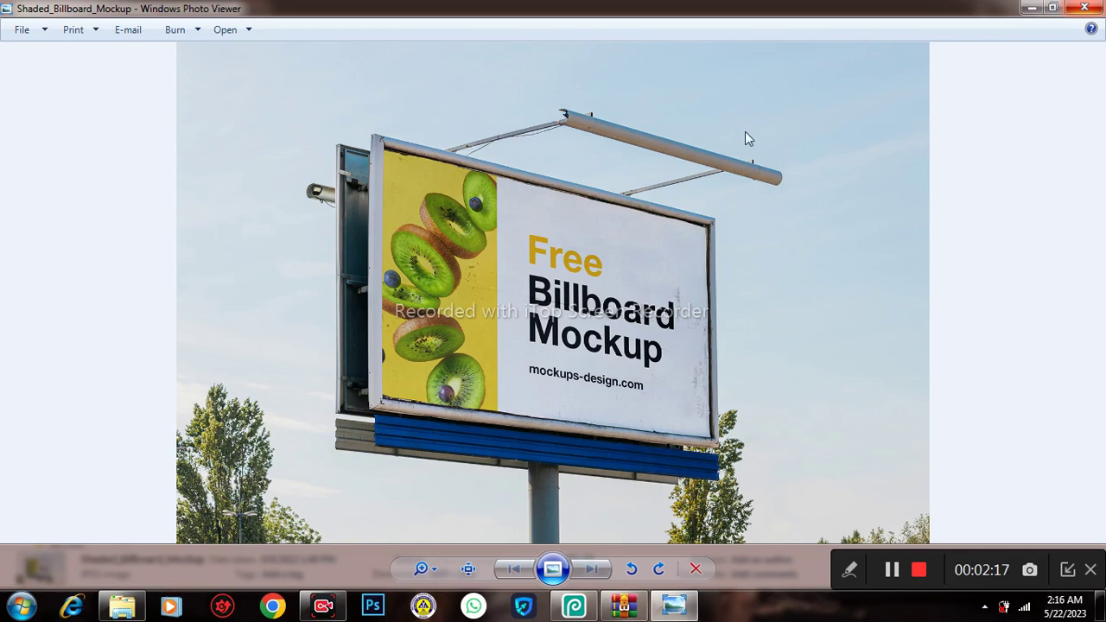
{"action": "left_click", "coordinate": [1085, 8]}
Open Shaded_Billboard_Mockup.psd from the extracted folder in Photopea
{"action": "left_click", "coordinate": [309, 124]}
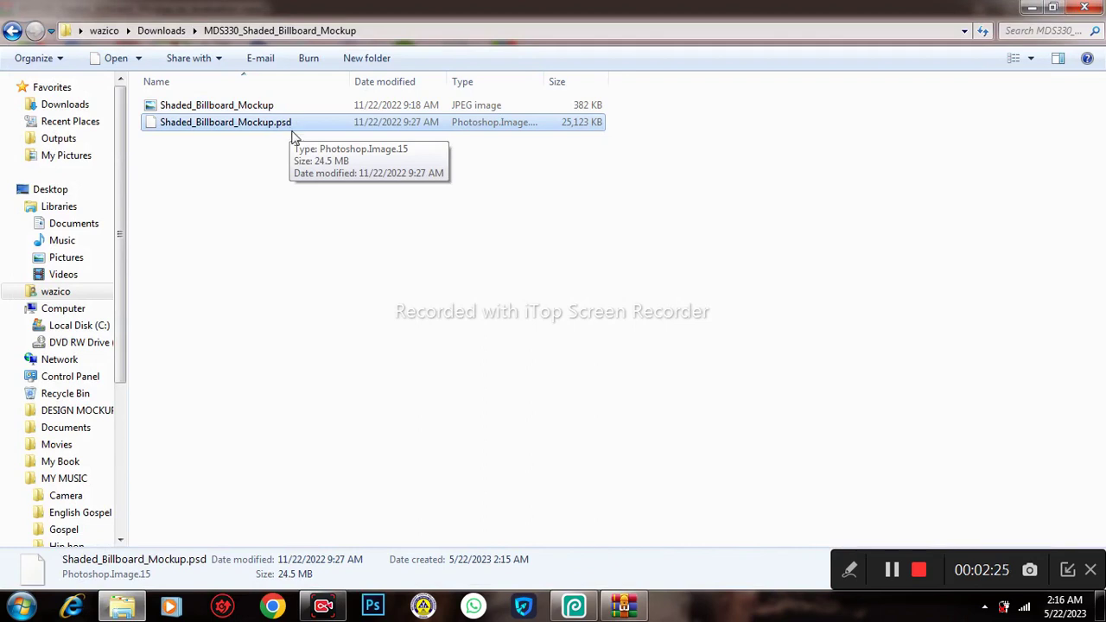
{"action": "left_click", "coordinate": [574, 608]}
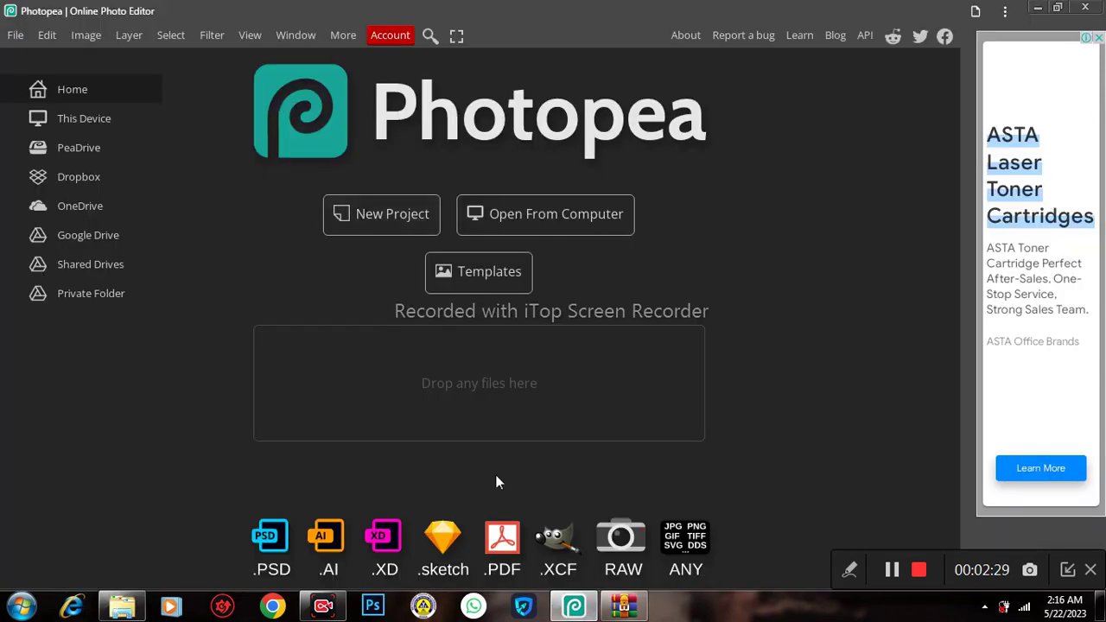
{"action": "left_click", "coordinate": [573, 610]}
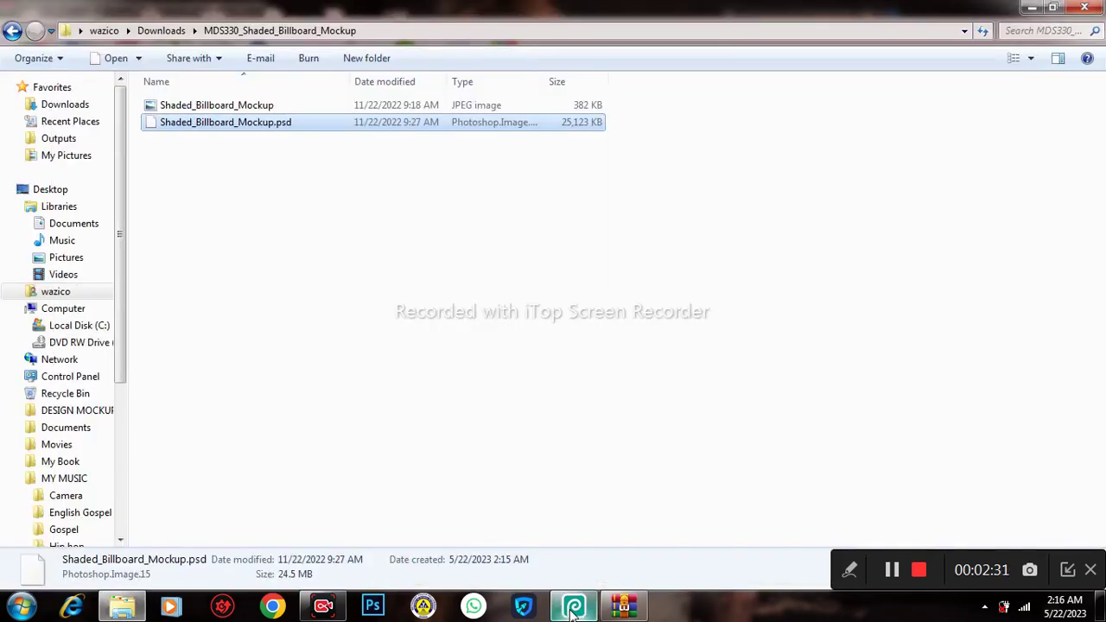
{"action": "left_click", "coordinate": [573, 609]}
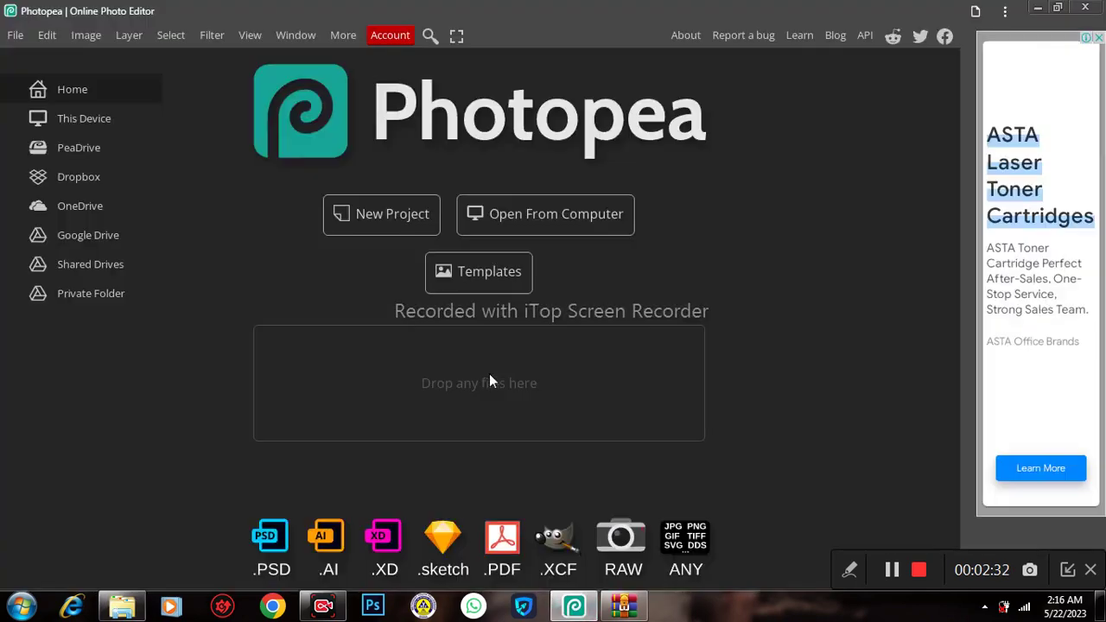
{"action": "left_click", "coordinate": [131, 610]}
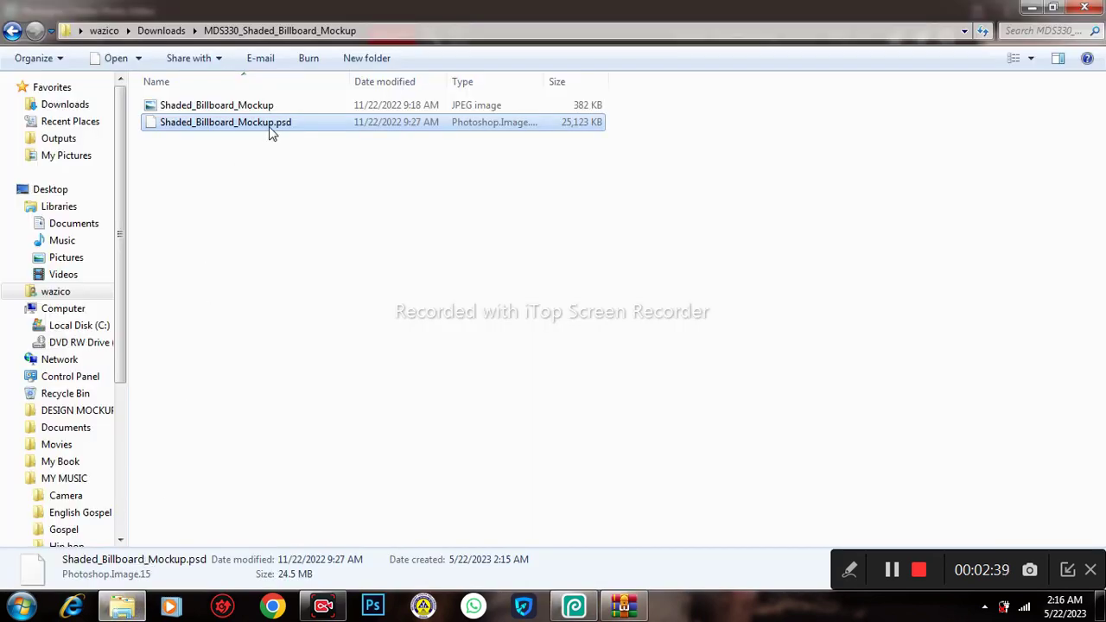
{"action": "left_click_drag", "start_coordinate": [271, 129], "coordinate": [541, 435]}
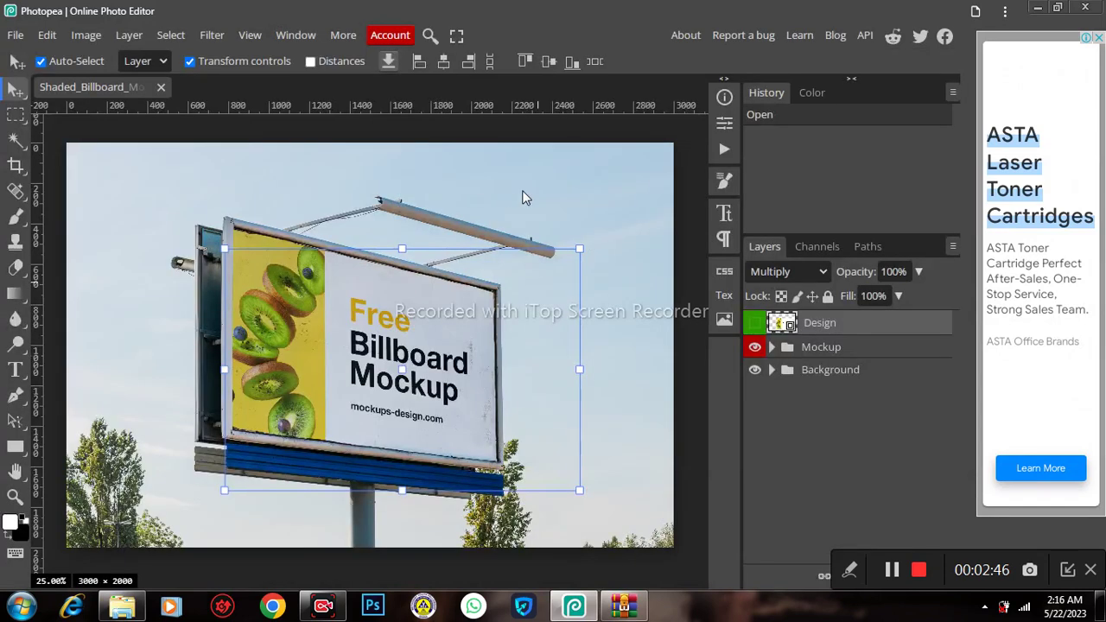
Check the contents of the Mockup layer group and open the Design layer's smart object for editing
{"action": "left_click", "coordinate": [830, 471]}
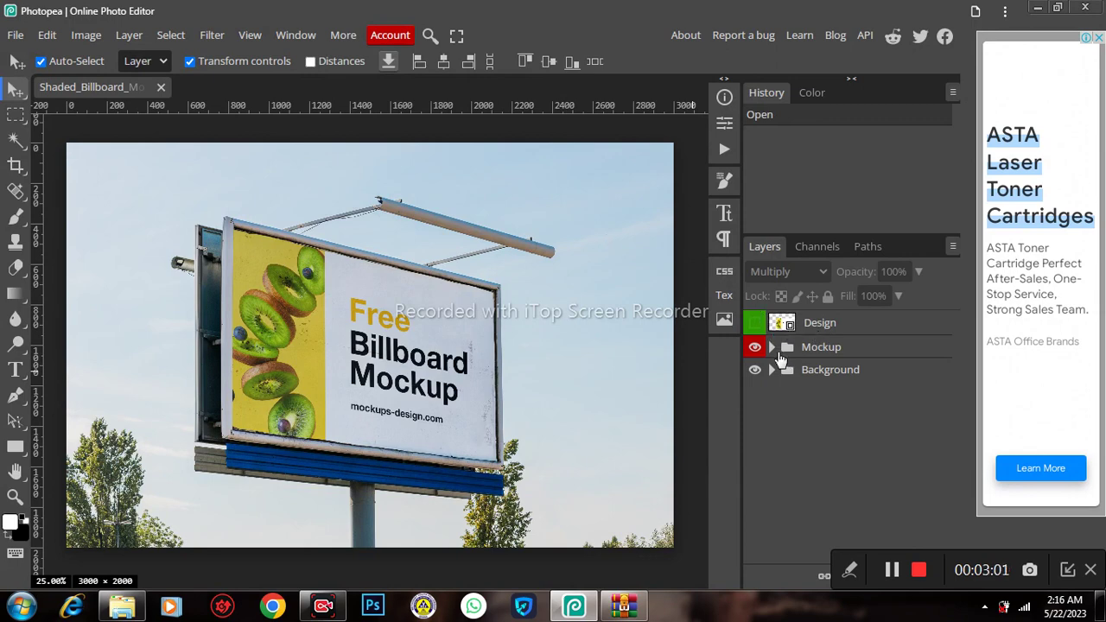
{"action": "left_click", "coordinate": [772, 349]}
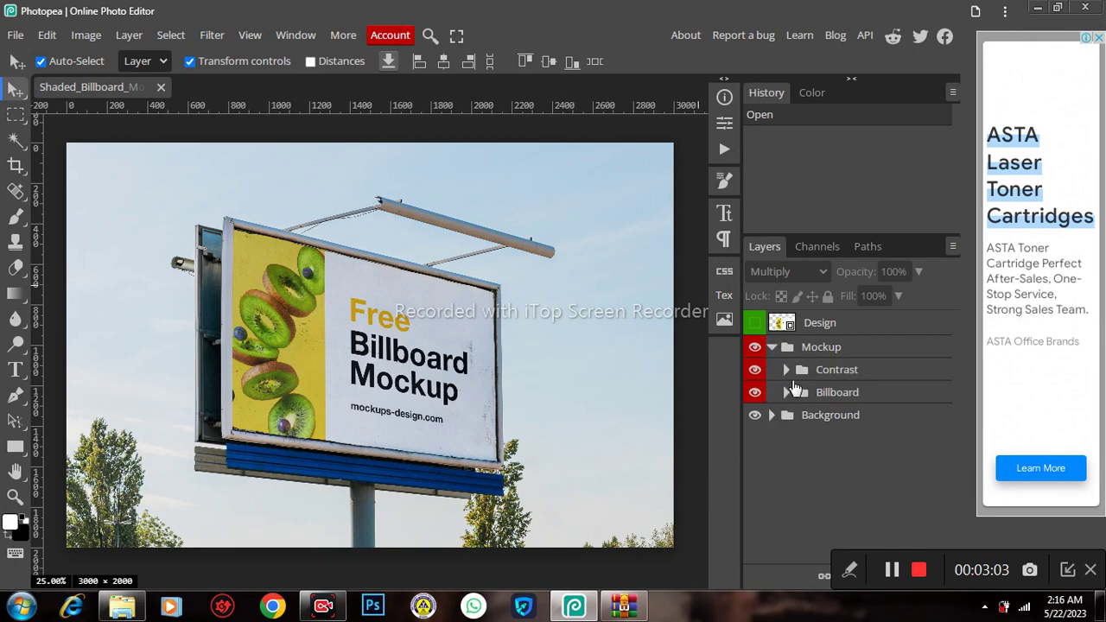
{"action": "left_click", "coordinate": [772, 347]}
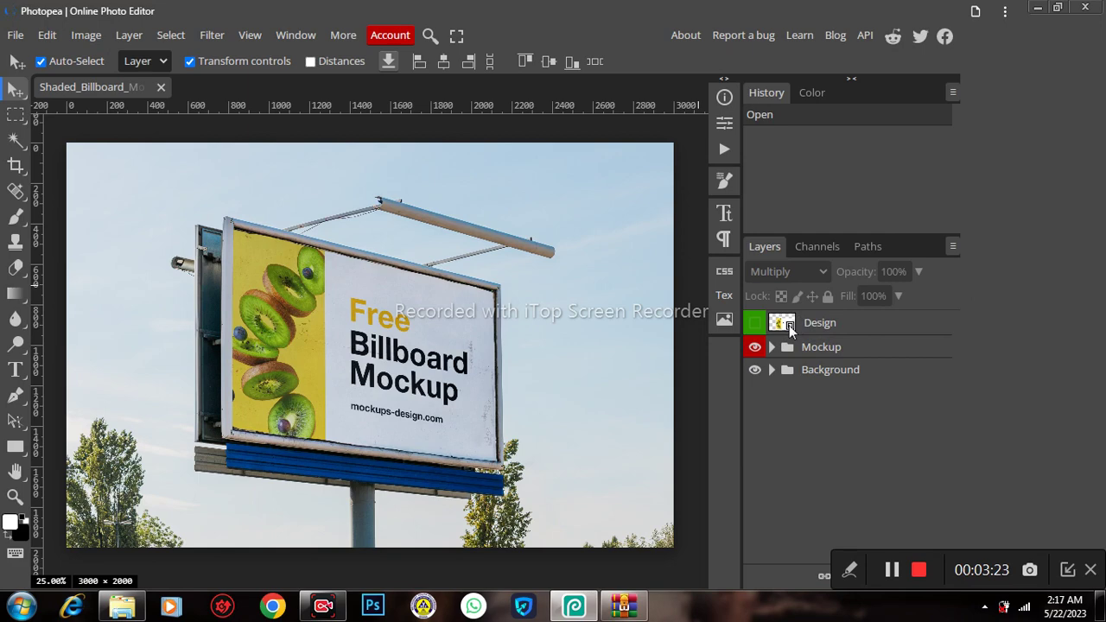
{"action": "left_click", "coordinate": [789, 325]}
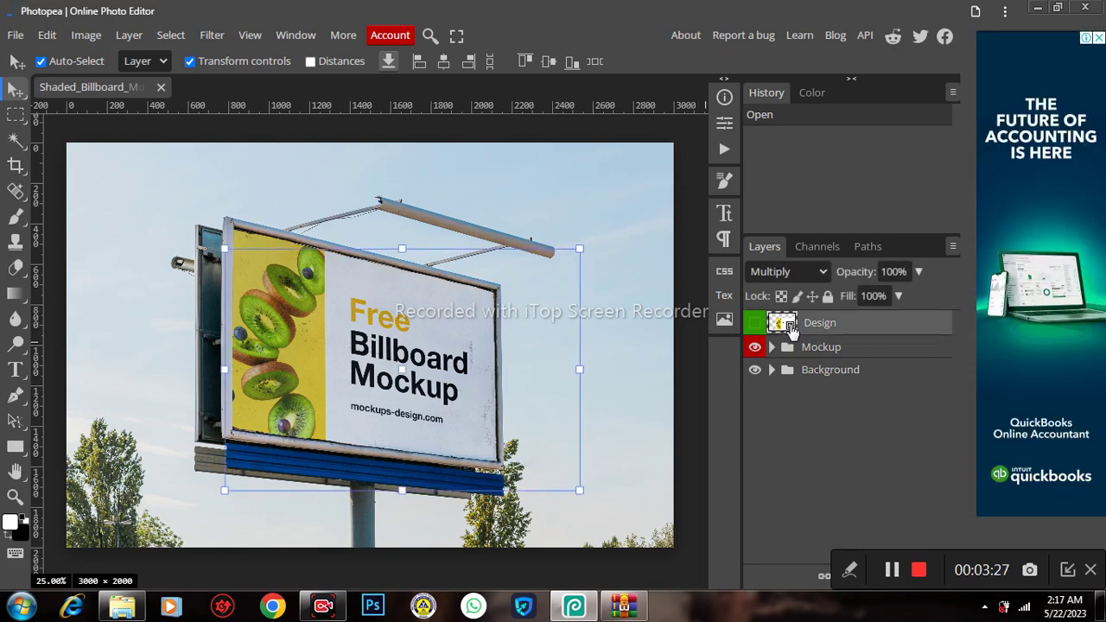
{"action": "double_click", "coordinate": [789, 325]}
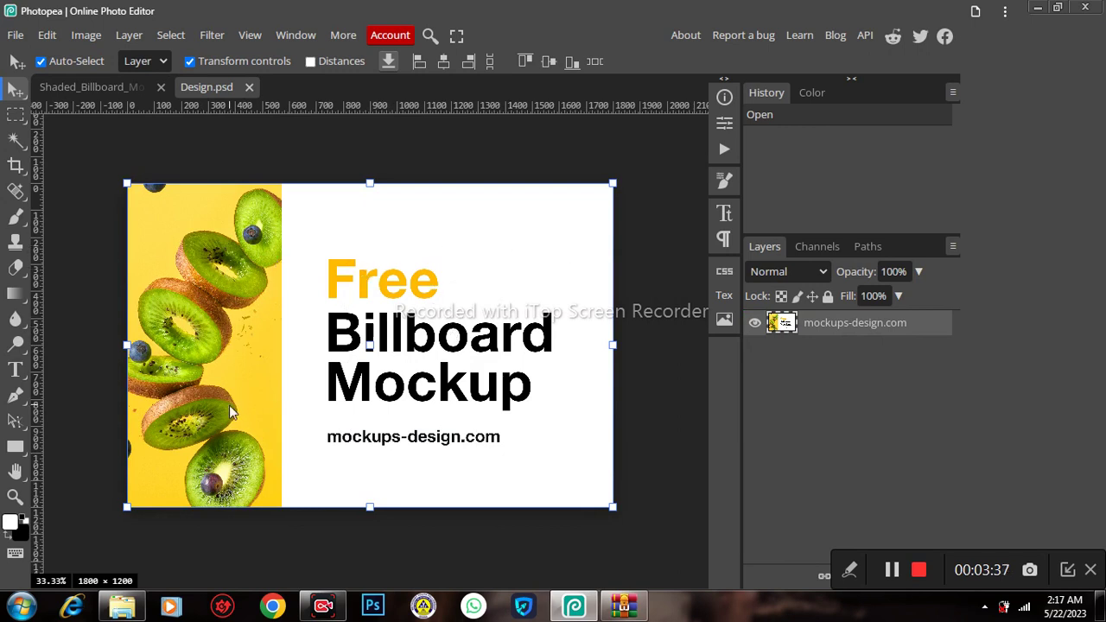
Place the VALS image from My Pictures into the Design.psd document in Photopea
{"action": "mouse_move", "coordinate": [123, 596]}
{"action": "left_click", "coordinate": [123, 538]}
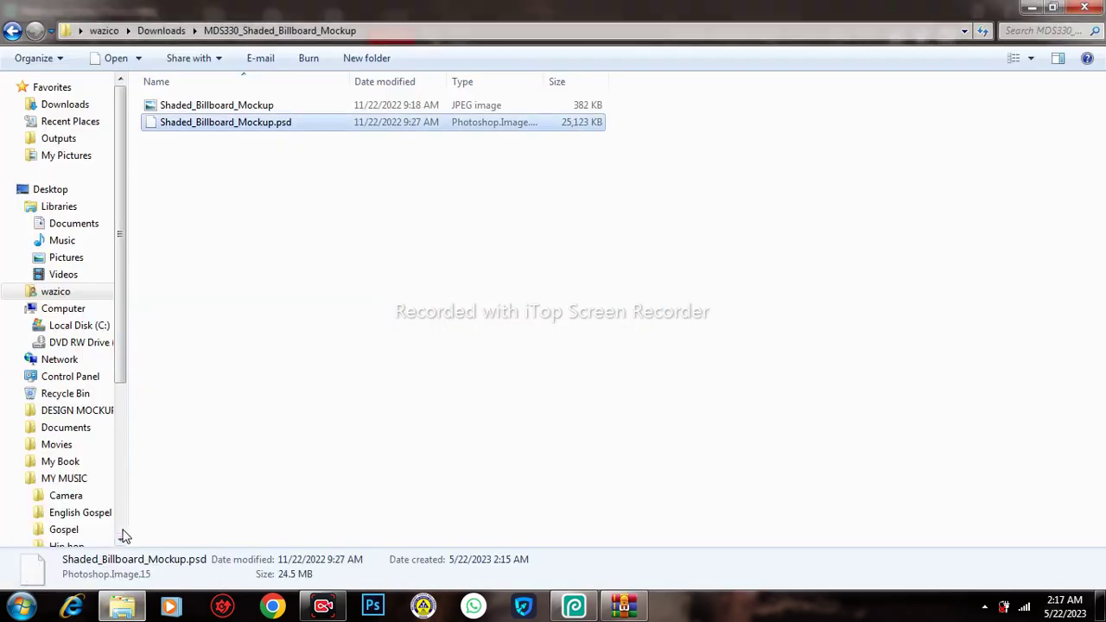
{"action": "left_click", "coordinate": [67, 156]}
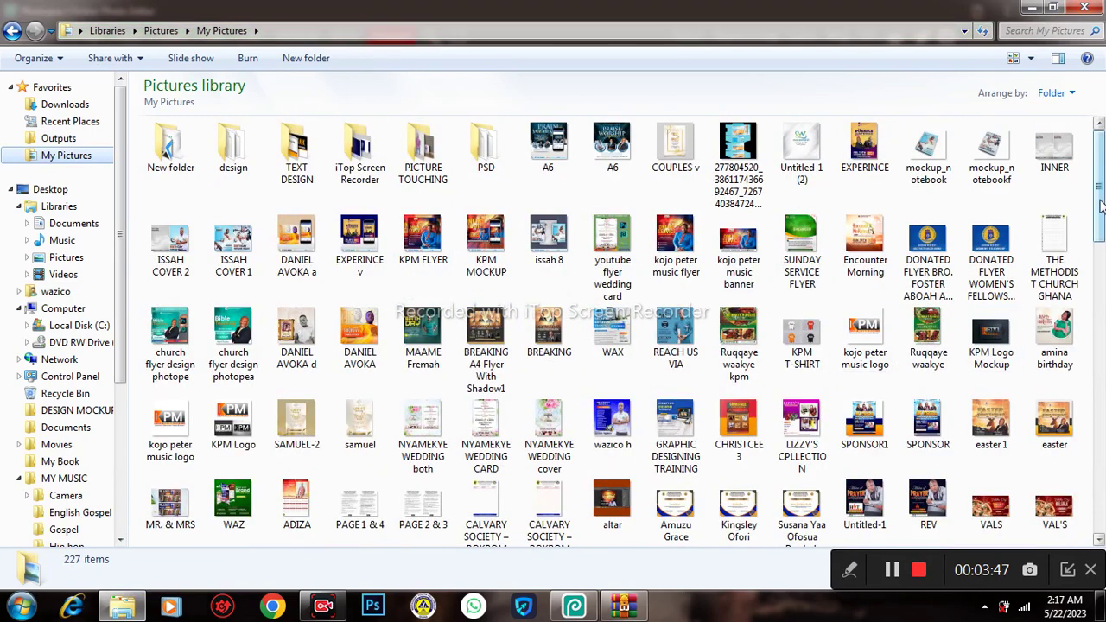
{"action": "left_click_drag", "start_coordinate": [1100, 204], "coordinate": [1098, 275]}
{"action": "left_click", "coordinate": [991, 227]}
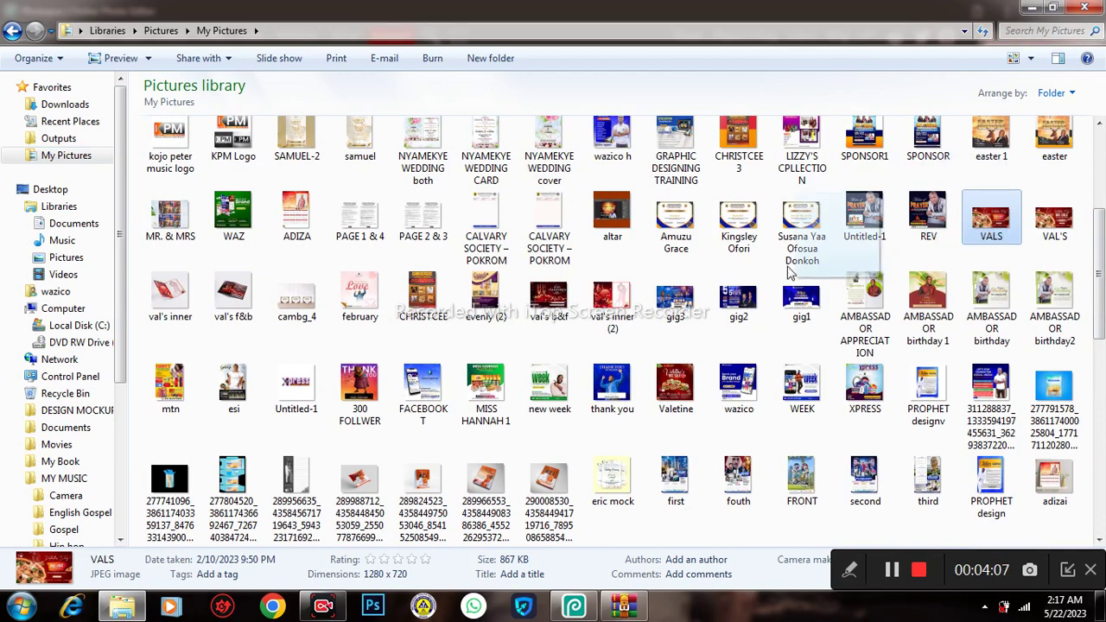
{"action": "left_click", "coordinate": [574, 606]}
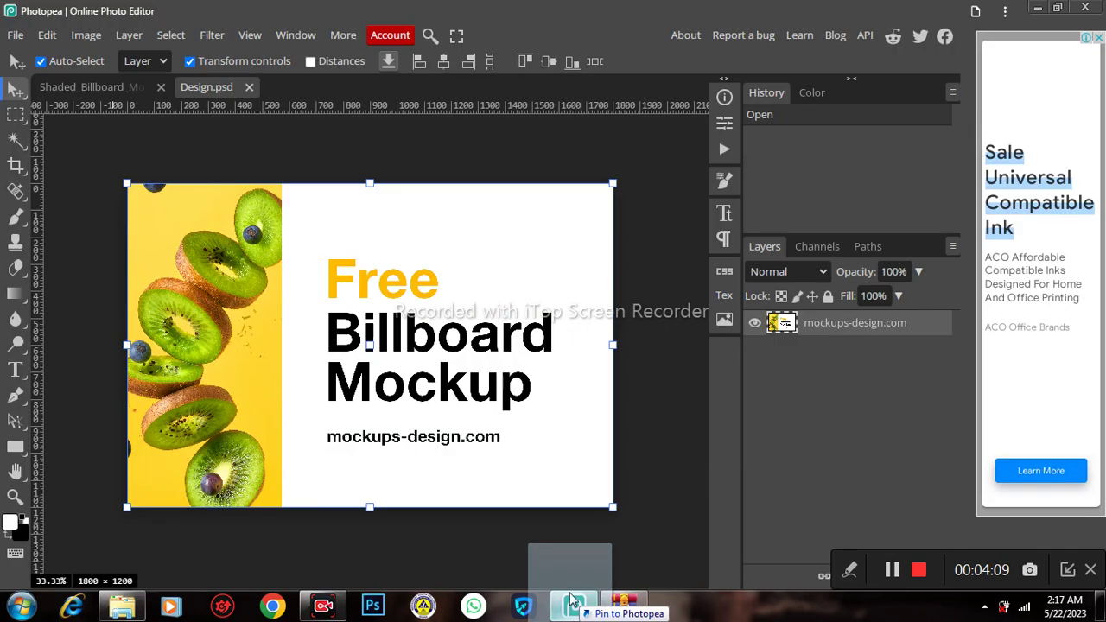
{"action": "left_click_drag", "start_coordinate": [462, 309], "coordinate": [463, 308]}
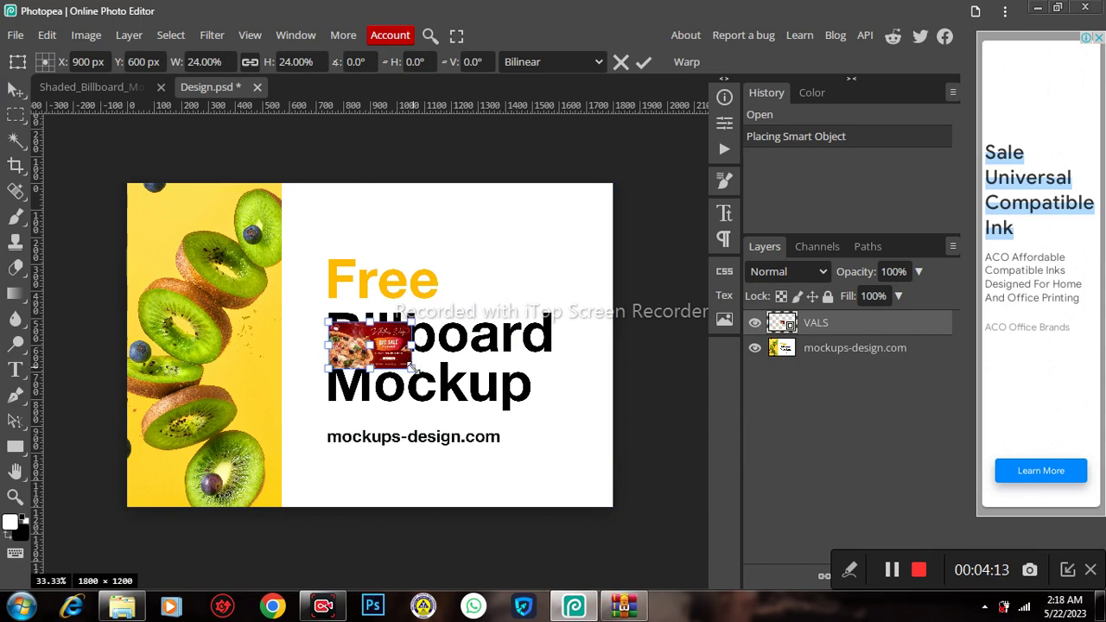
Stretch the placed VALS image to 140.62% width and 166.67% height to fill the canvas, and save the smart object
{"action": "left_click_drag", "start_coordinate": [414, 368], "coordinate": [613, 507]}
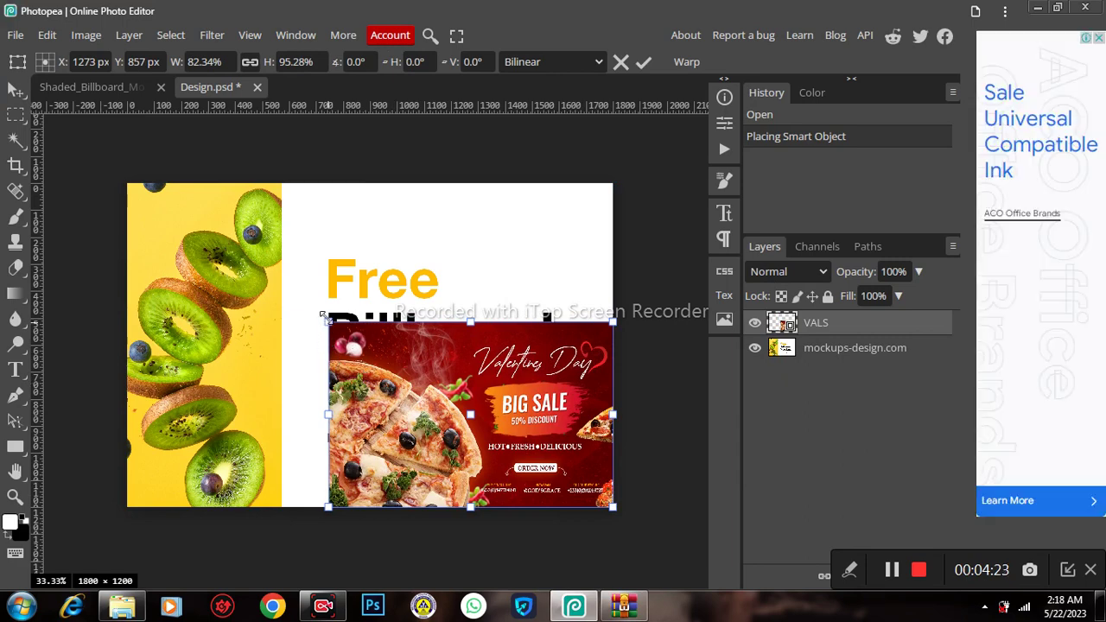
{"action": "left_click_drag", "start_coordinate": [324, 318], "coordinate": [126, 183]}
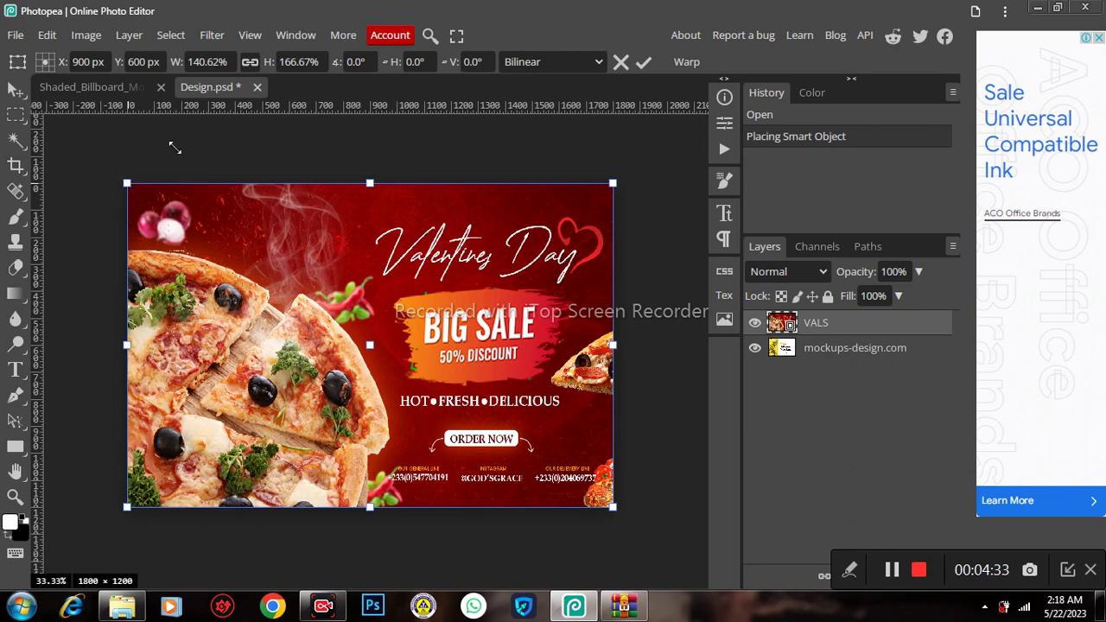
{"action": "left_click", "coordinate": [645, 63]}
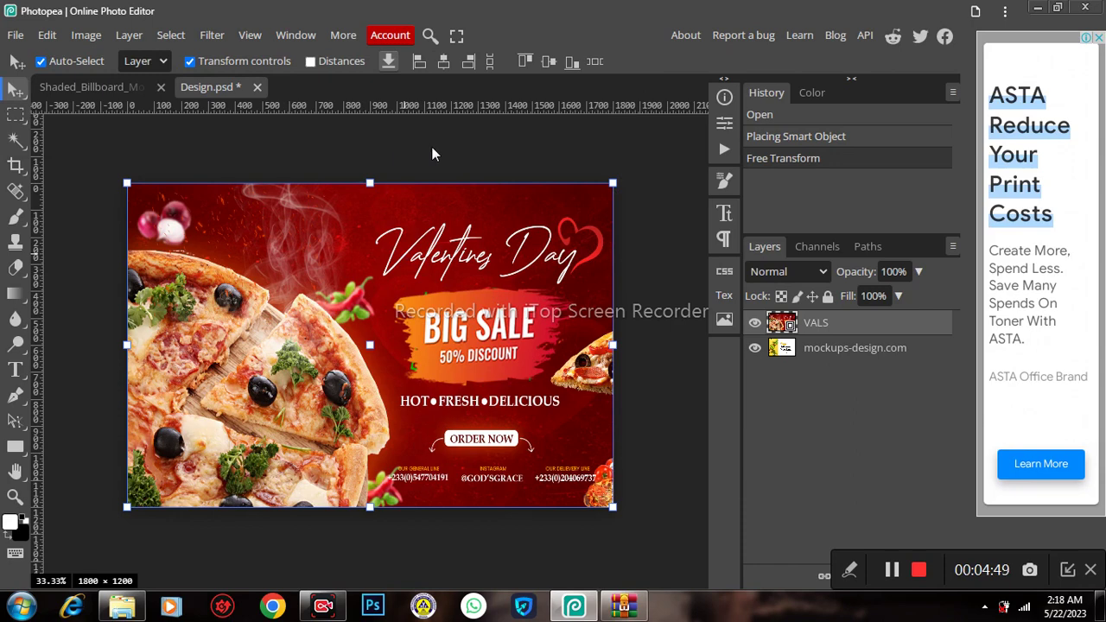
{"action": "key", "text": "ctrl+s"}
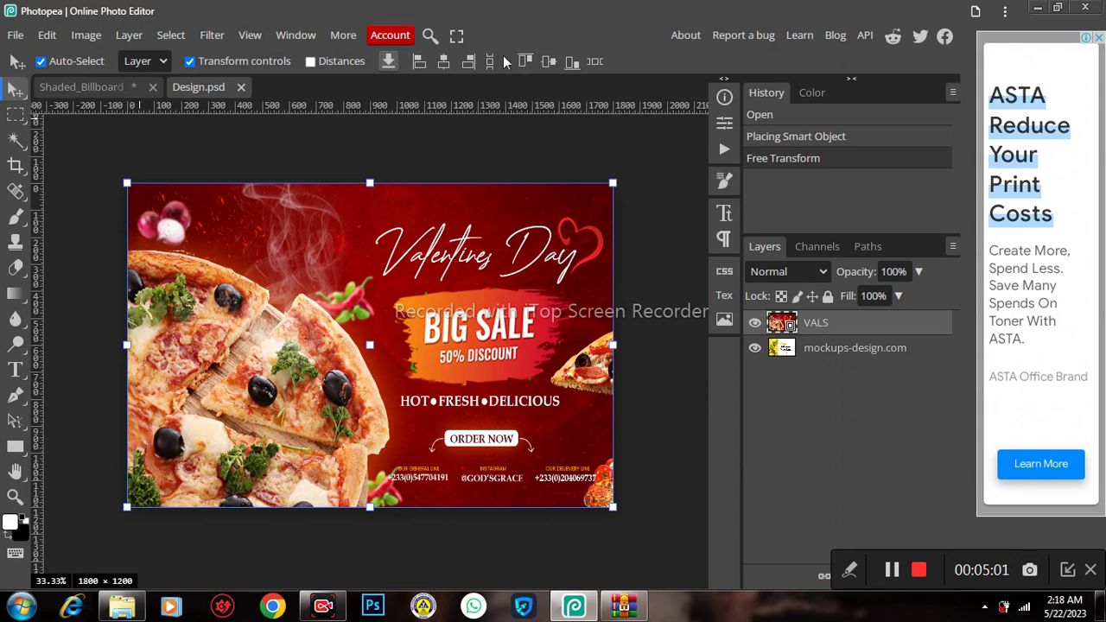
Save the Design.psd smart object, return to the Shaded_Billboard mockup document and deselect the Design layer
{"action": "key", "text": "ctrl+s"}
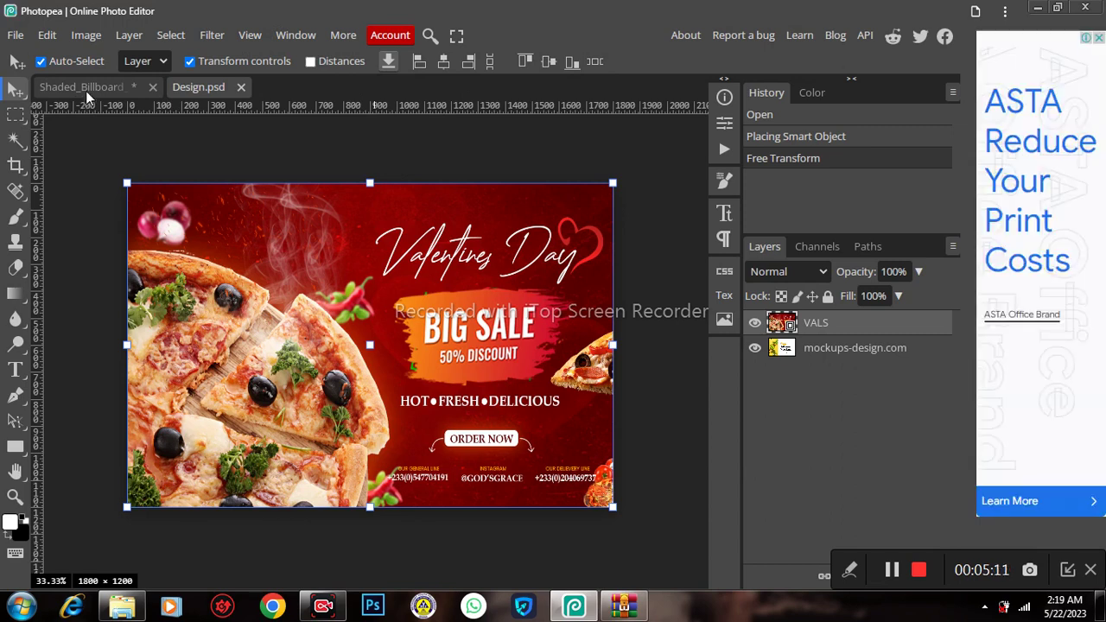
{"action": "left_click", "coordinate": [86, 87]}
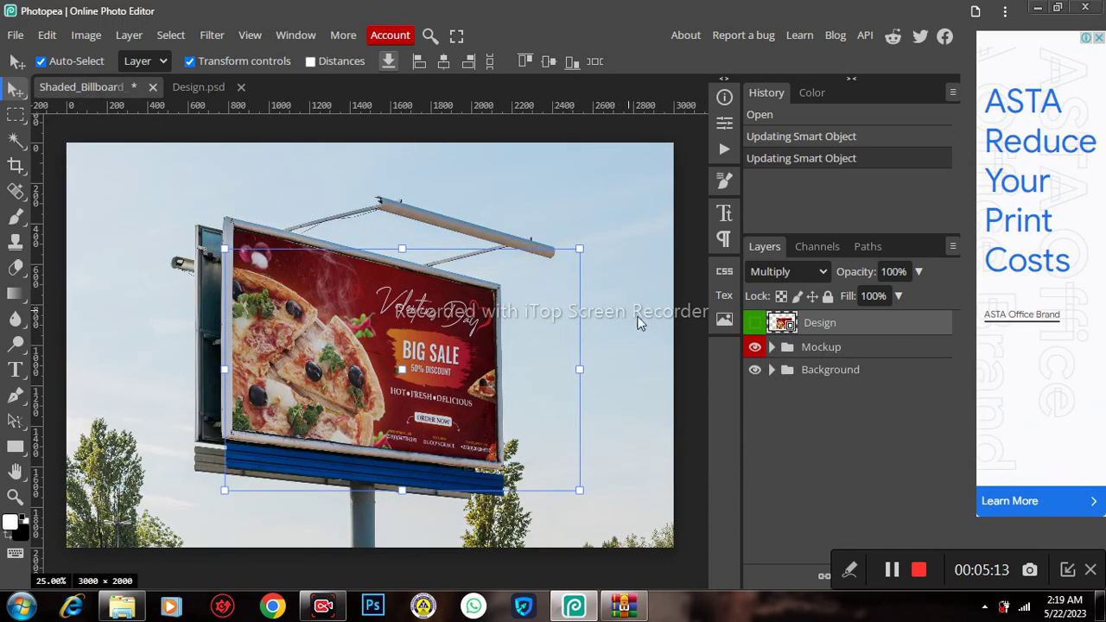
{"action": "left_click", "coordinate": [688, 363]}
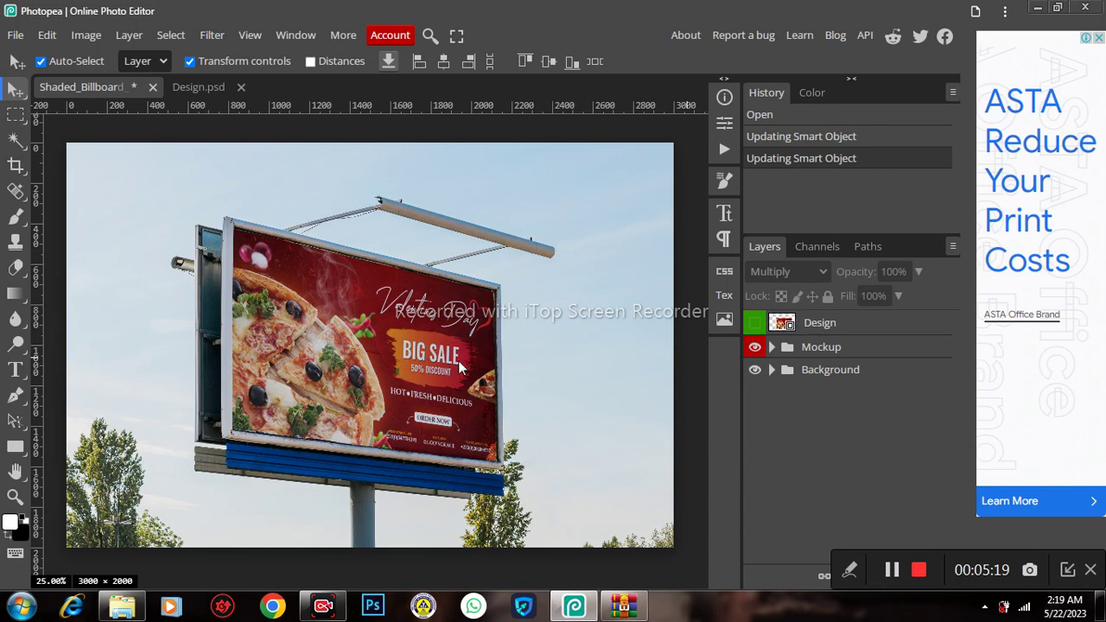
Open the "1 A4 Flyer With Shadow - Free PSD Mock..." file from the DESIGN MOCKUP folder in Photopea
{"action": "left_click", "coordinate": [123, 612]}
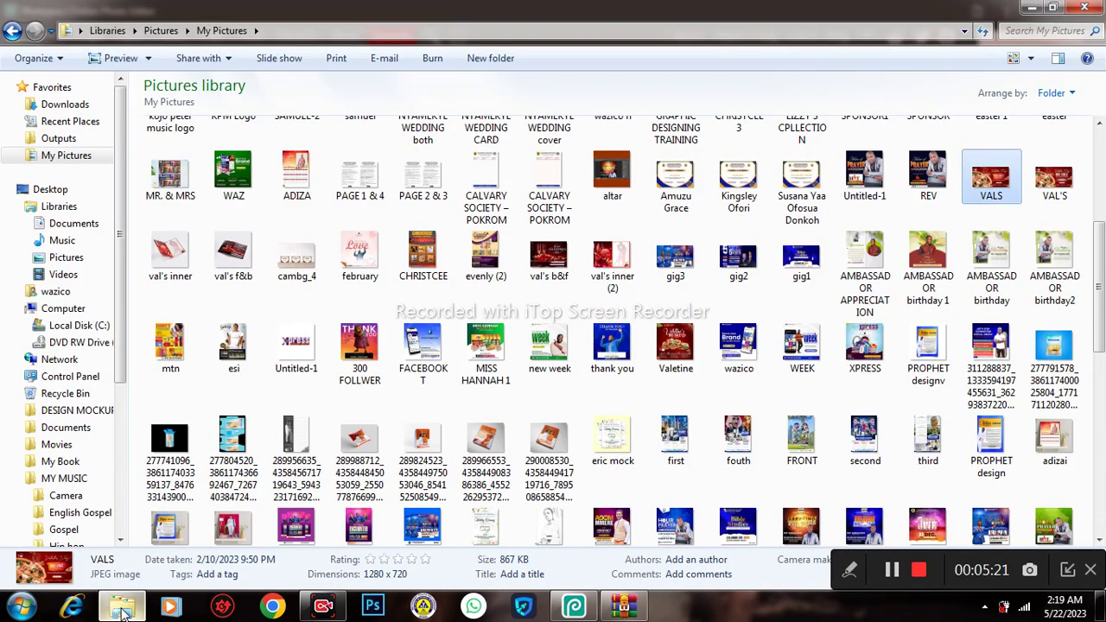
{"action": "left_click", "coordinate": [99, 411]}
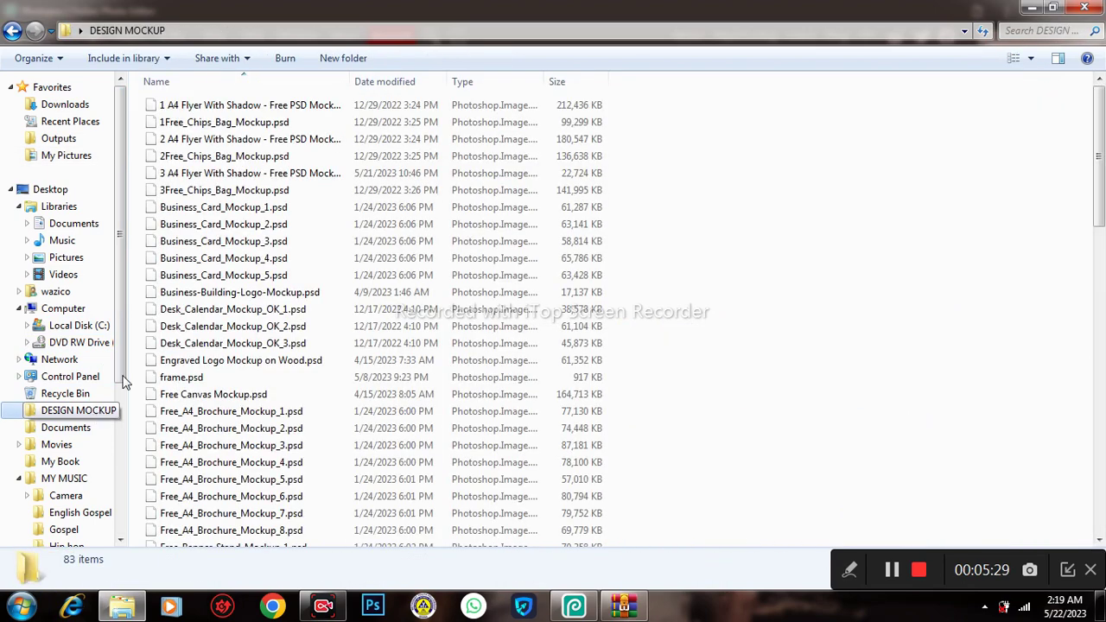
{"action": "left_click", "coordinate": [256, 110]}
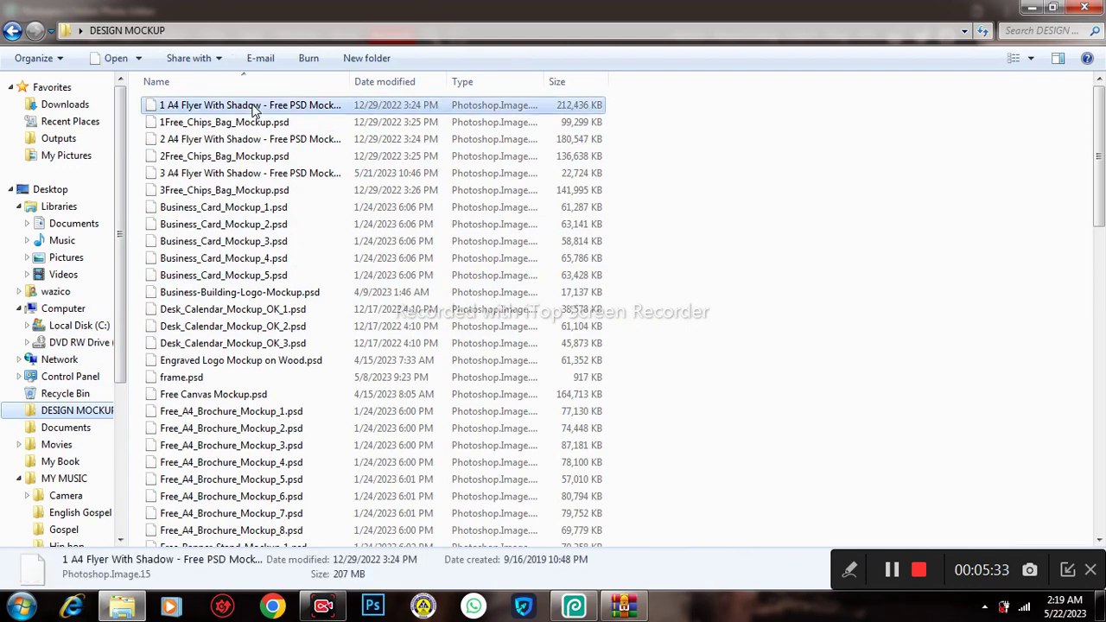
{"action": "left_click_drag", "start_coordinate": [256, 110], "coordinate": [641, 82]}
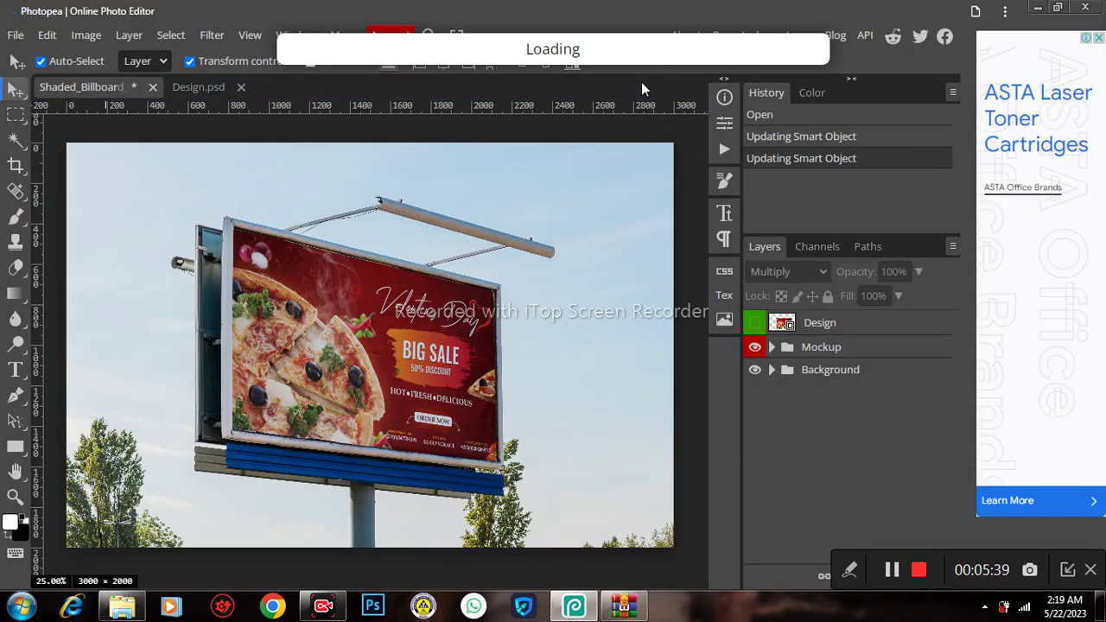